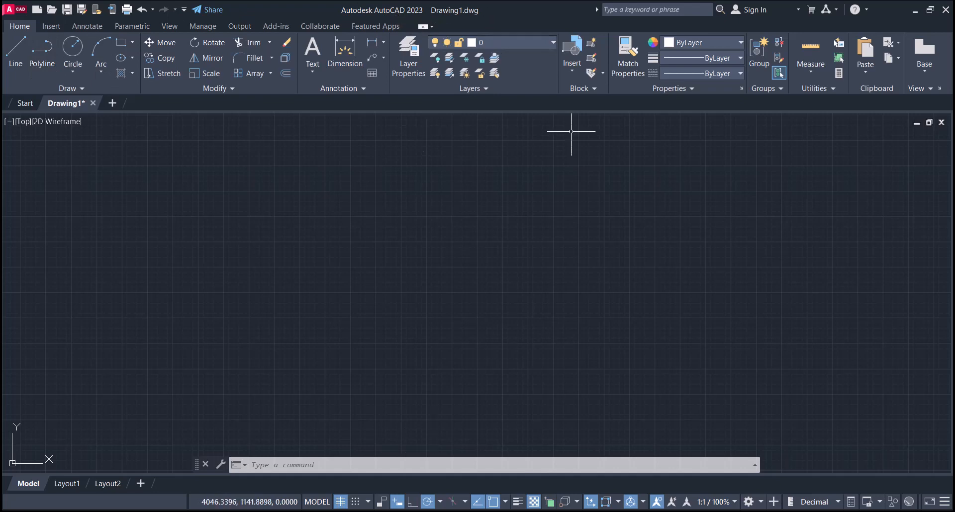
- Open the drawing units settings and set the length type to Decimal with a precision of 0.00
click(12, 9)
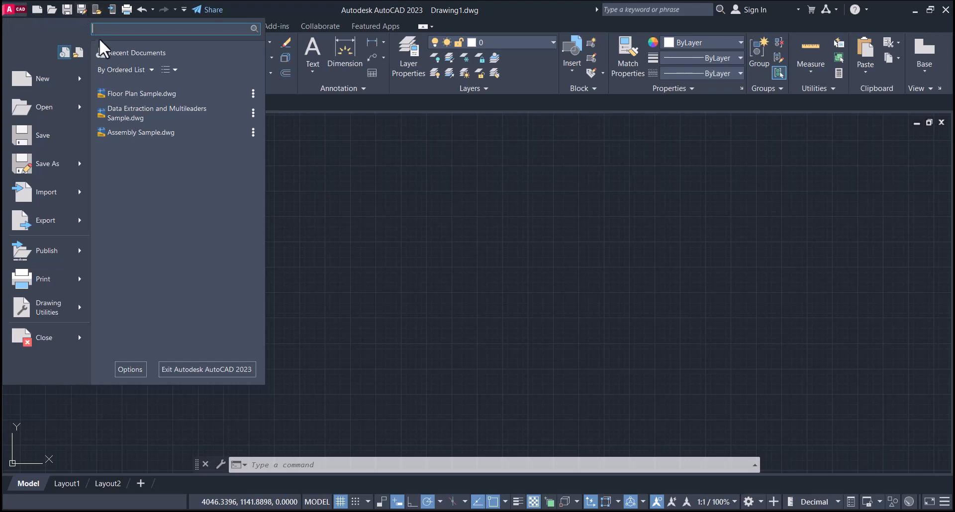
mouse_move(53, 79)
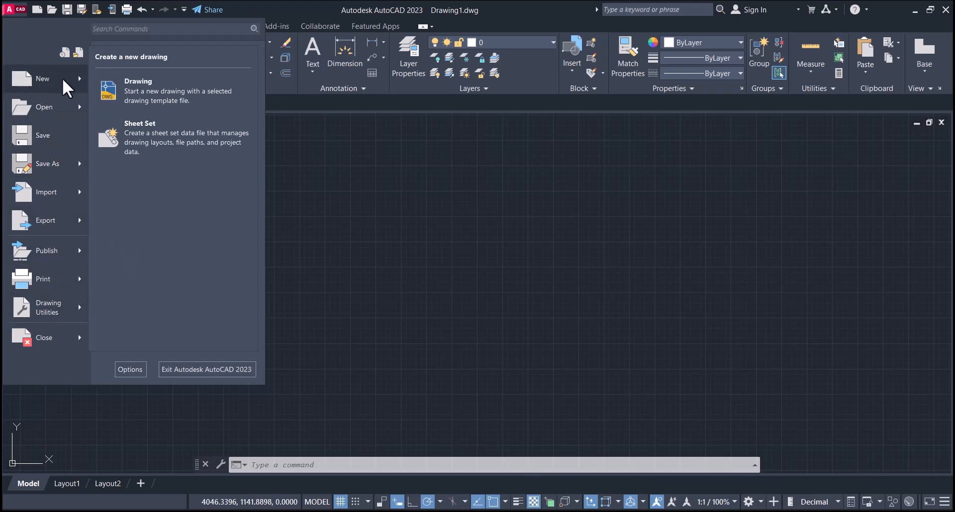
mouse_move(49, 303)
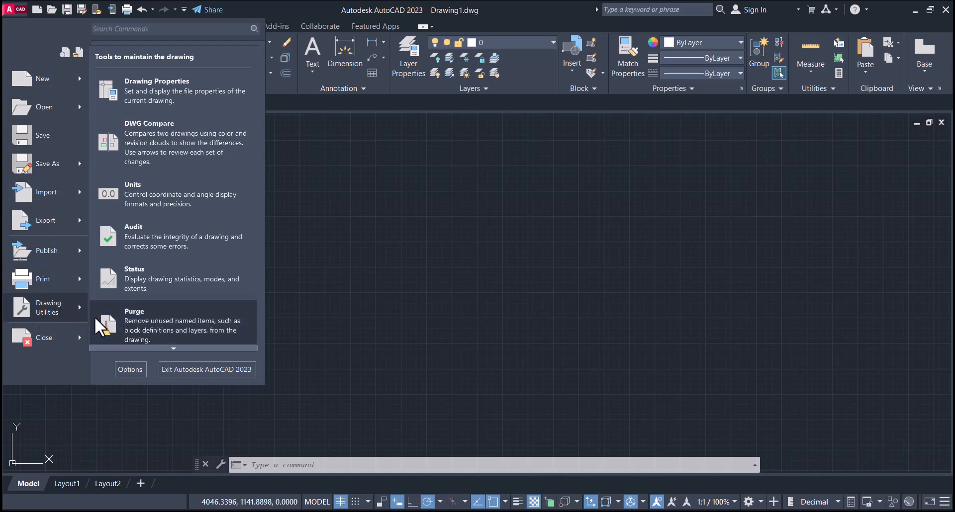
click(142, 194)
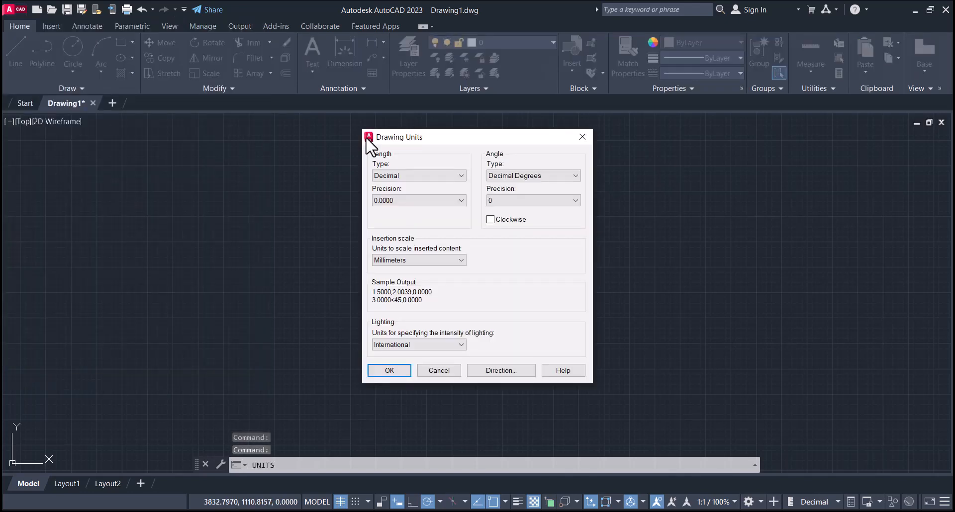
drag(483, 136, 420, 126)
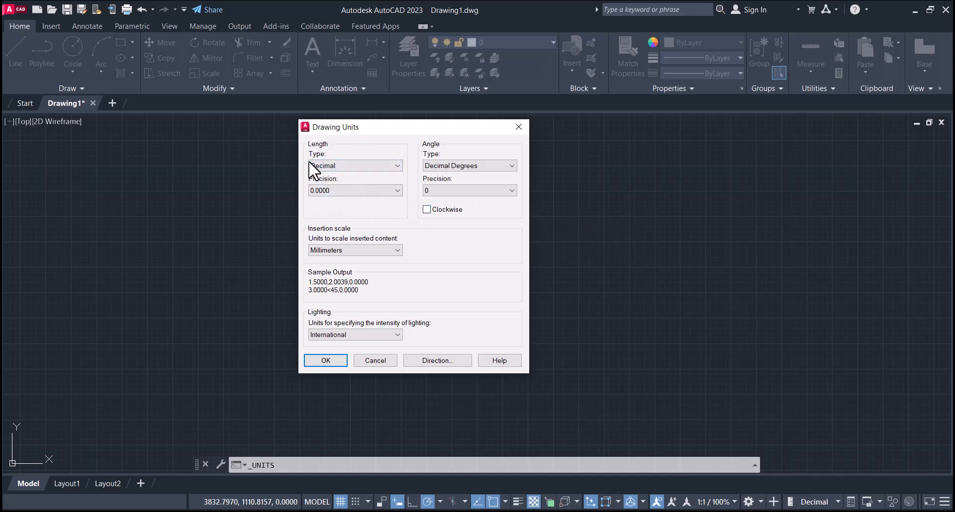
click(376, 166)
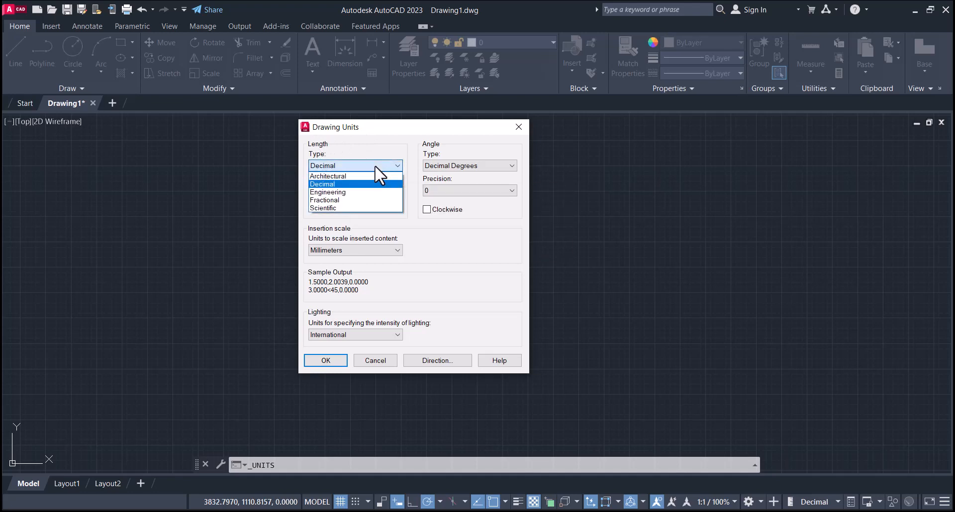
click(348, 184)
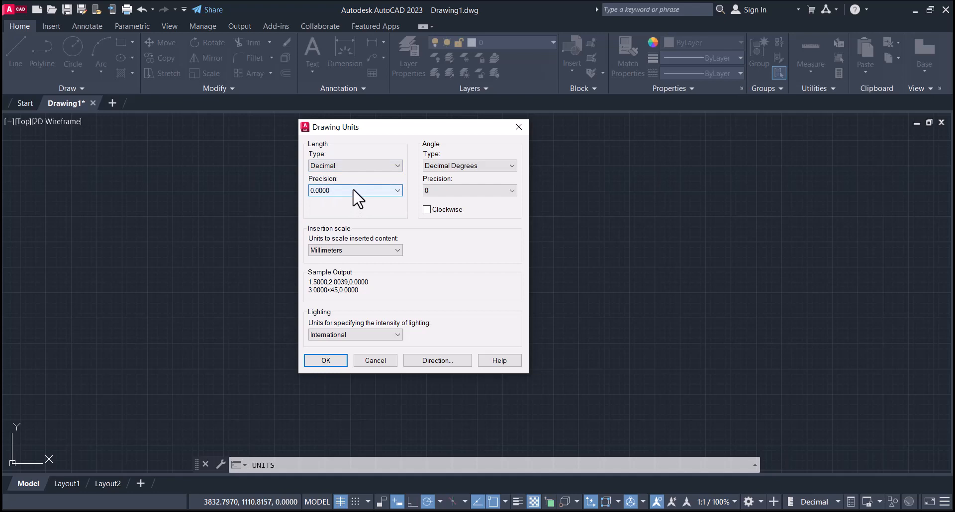
click(393, 192)
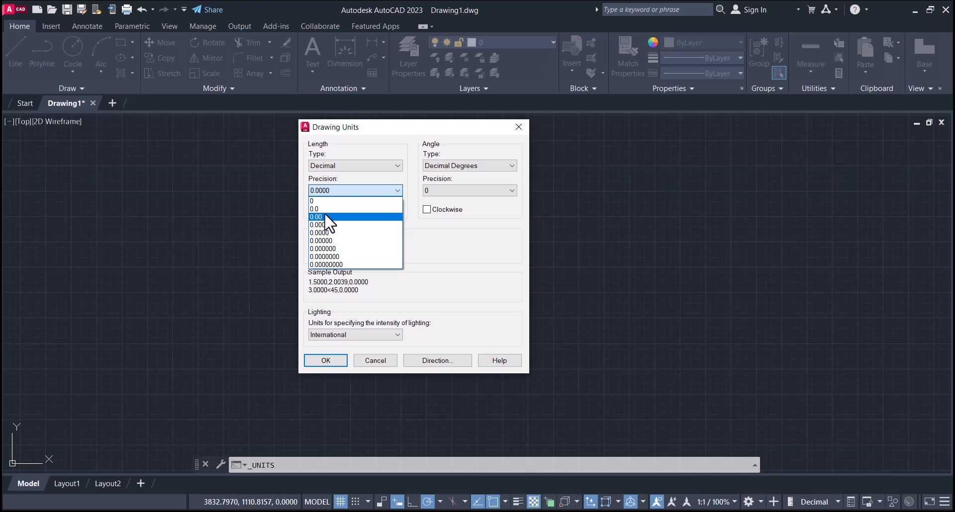
click(326, 218)
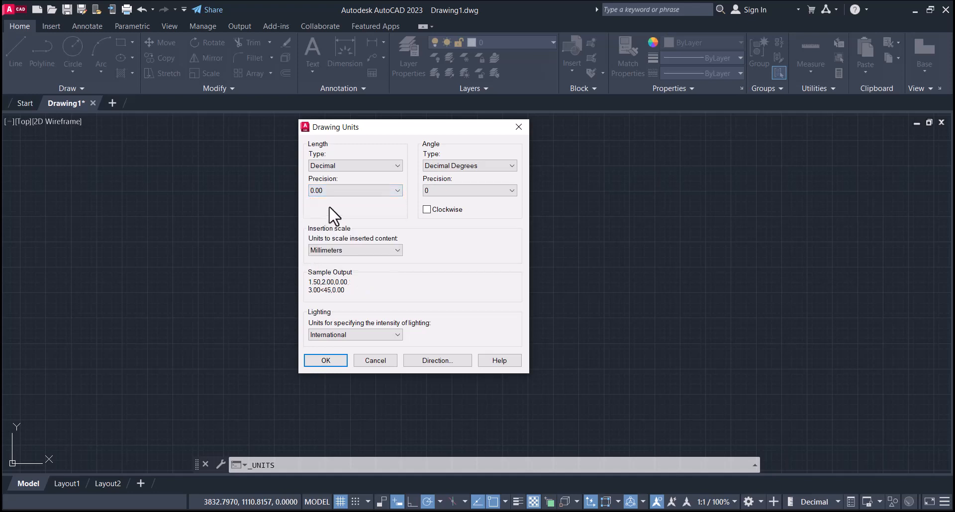
- Choose Millimeters as the insertion scale for inserted content in the drawing units
click(393, 250)
click(381, 251)
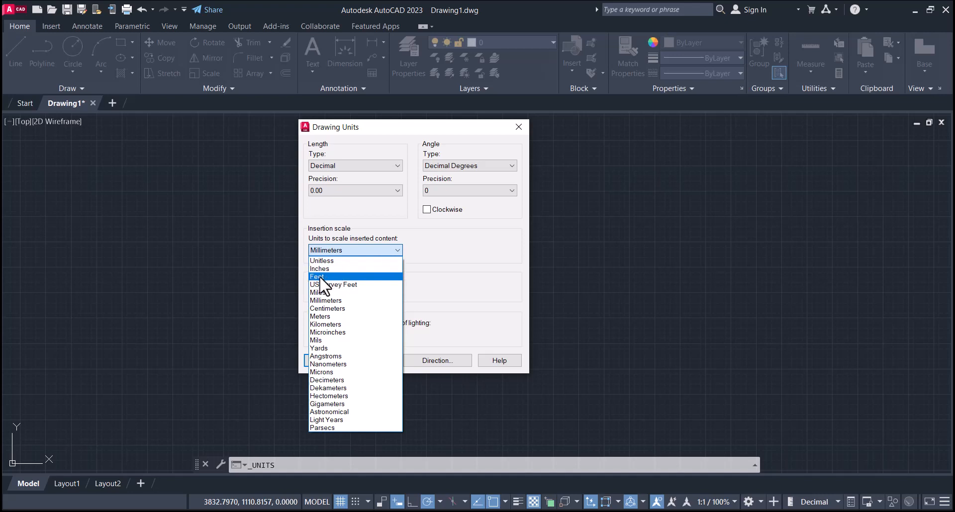
click(329, 301)
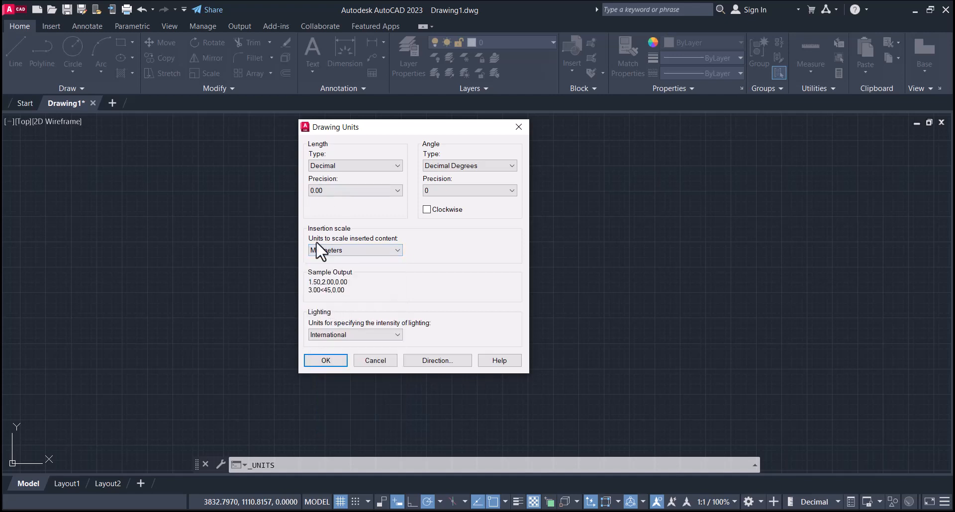
- Set the angle type to Decimal Degrees with a precision of 0.0 and apply the drawing units
click(461, 166)
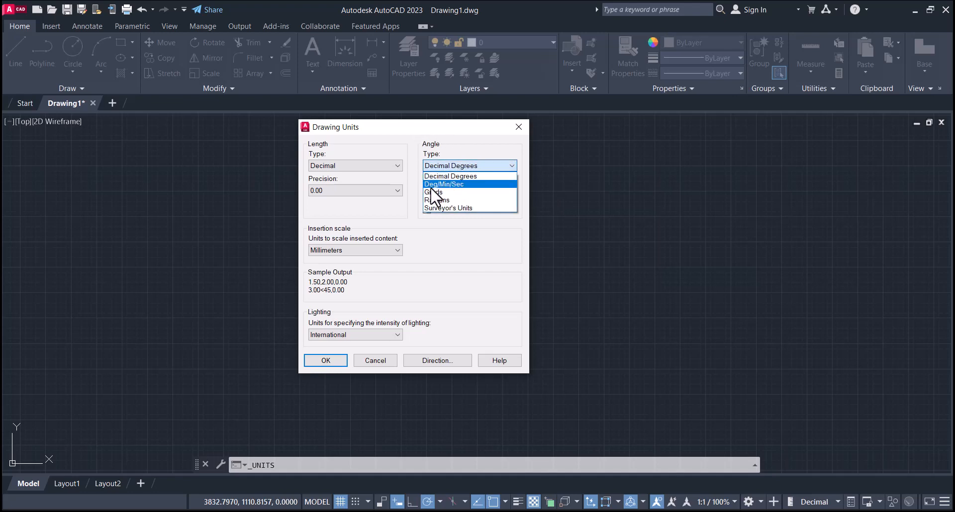
click(465, 176)
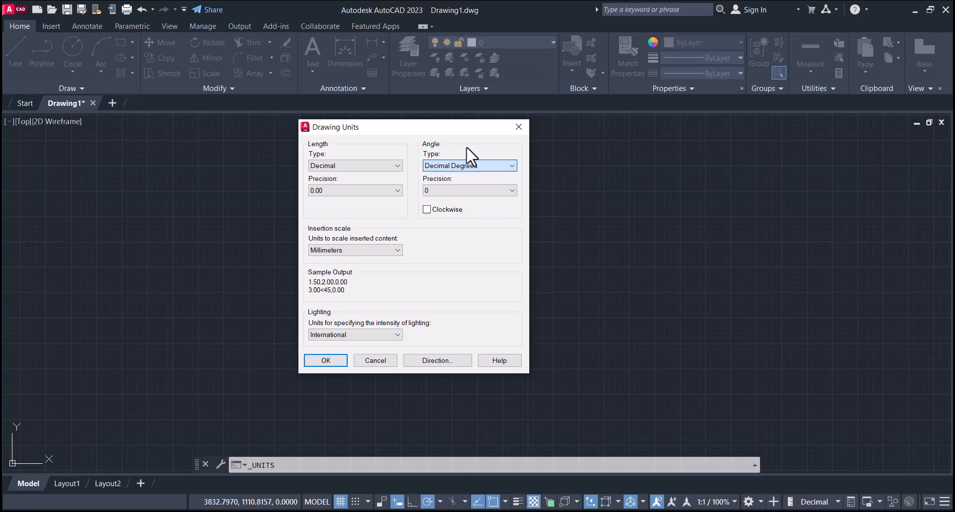
click(443, 190)
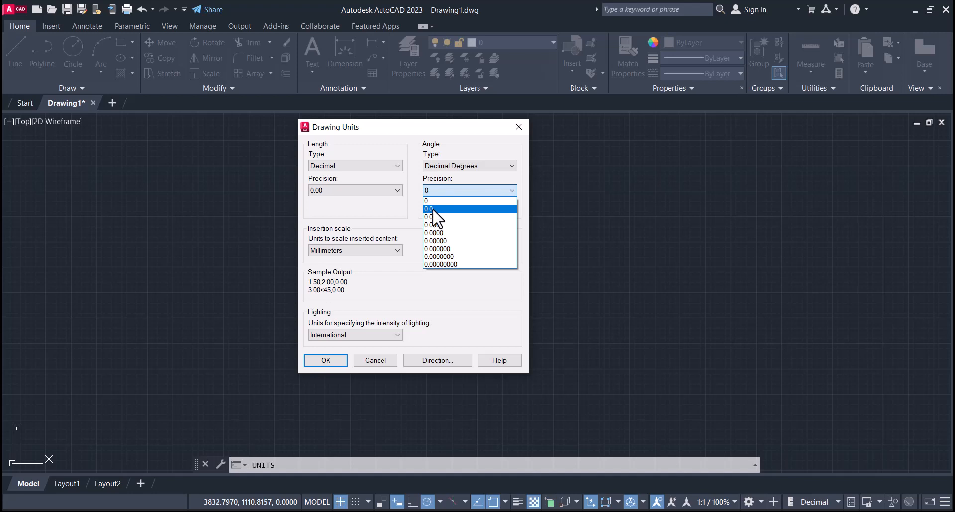
click(433, 209)
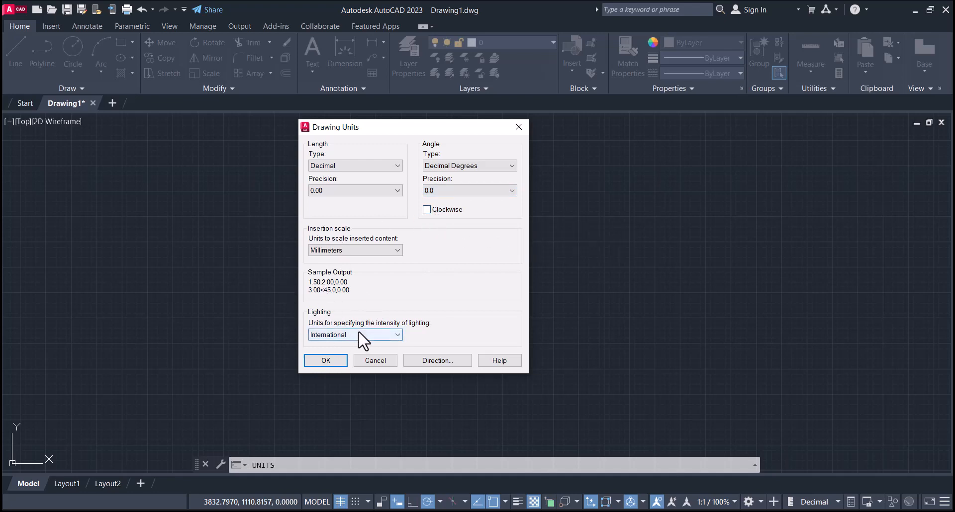
click(319, 360)
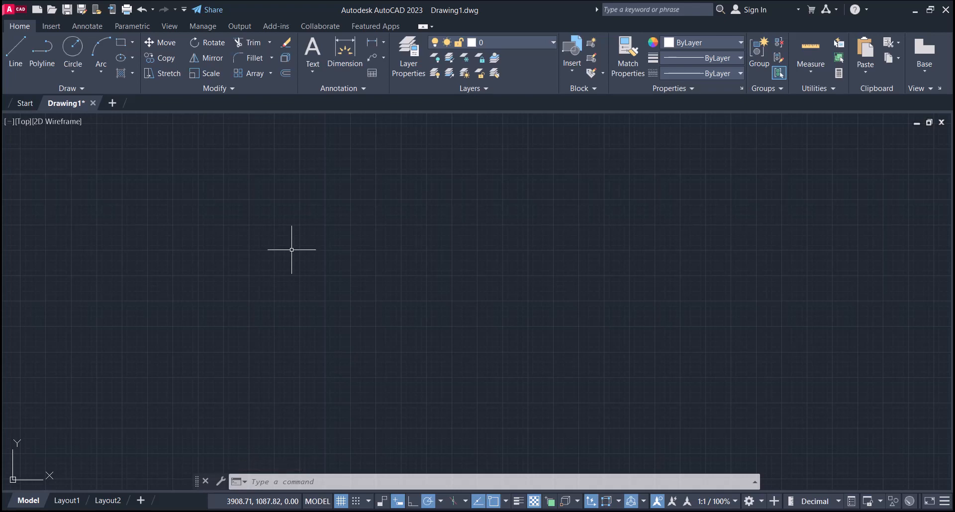
- Draw a single vertical line 250 mm long straight down, beside the angle reference circle on its 180° side, using a 90° angle
scroll(289, 248, down, 5)
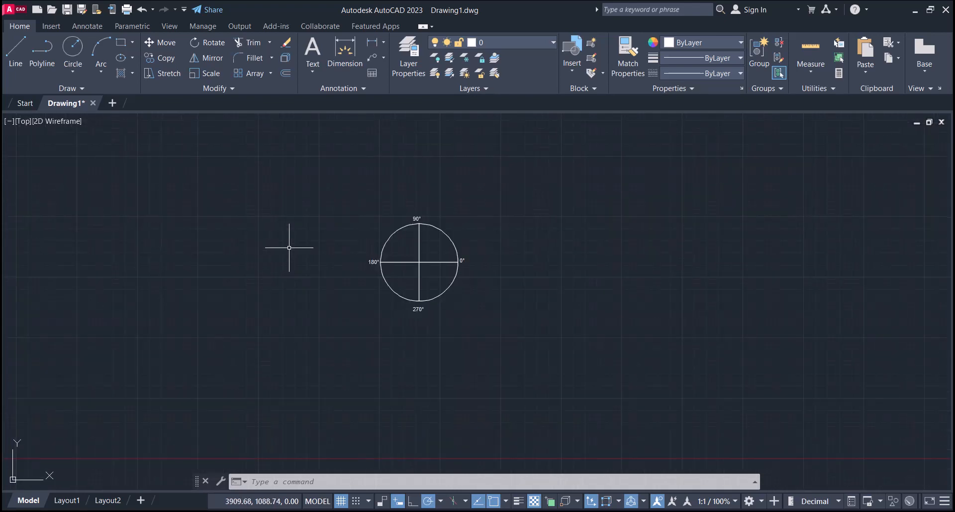
scroll(323, 277, up, 4)
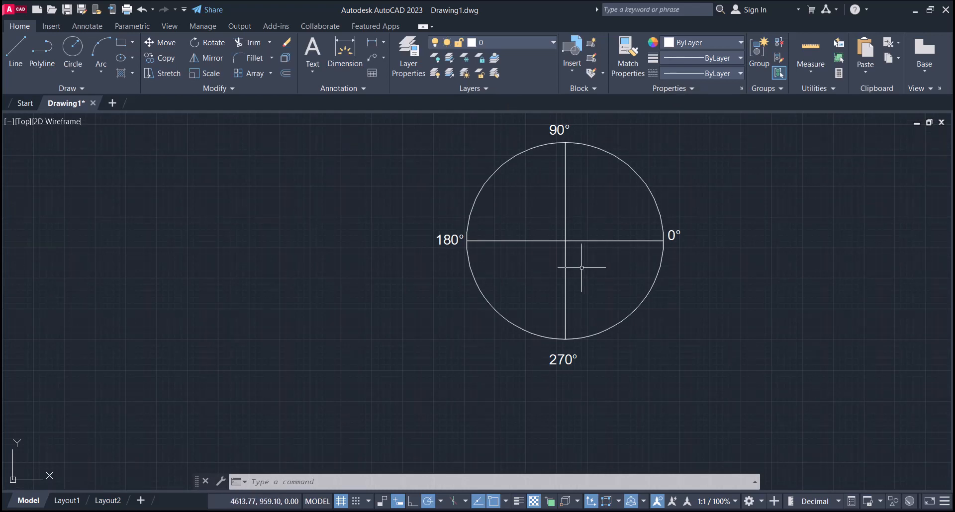
mouse_move(689, 164)
middle_down()
mouse_move(665, 198)
mouse_move(630, 216)
middle_up()
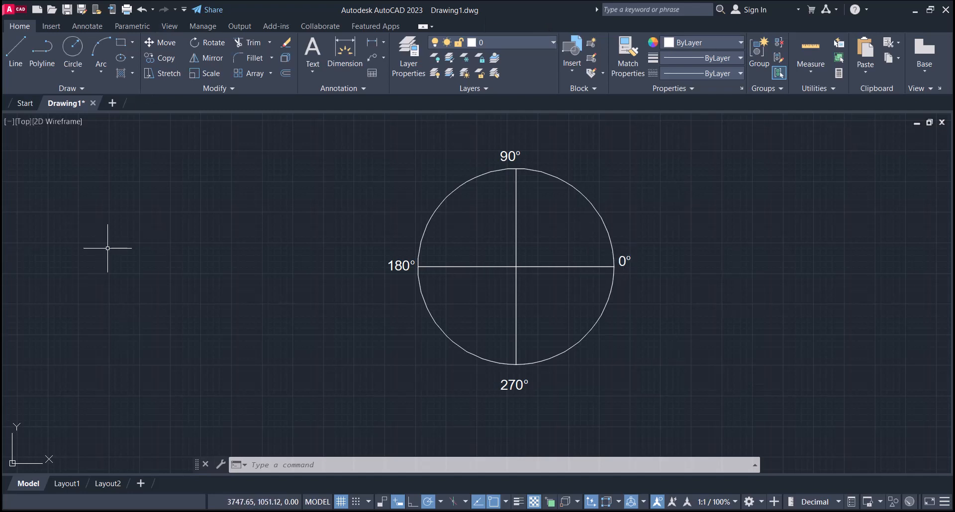
text(l)
key(Return)
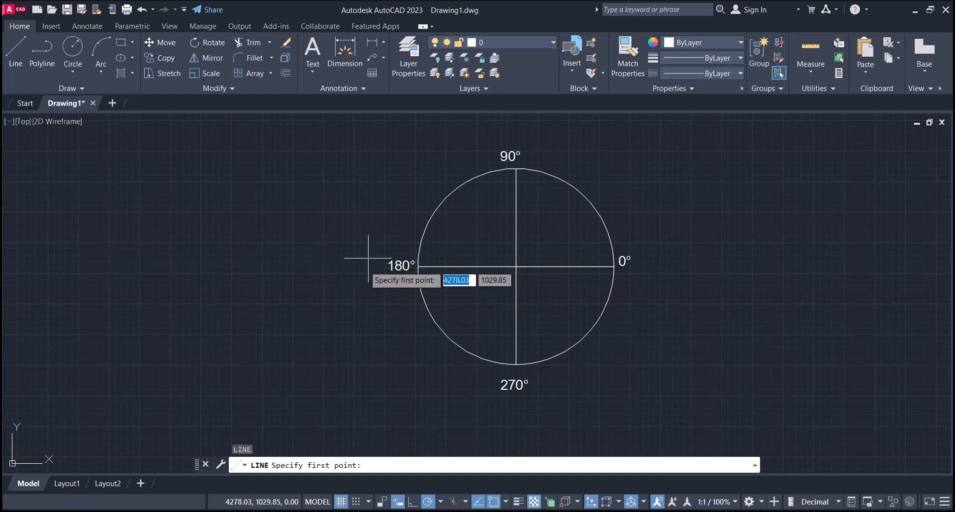
click(202, 156)
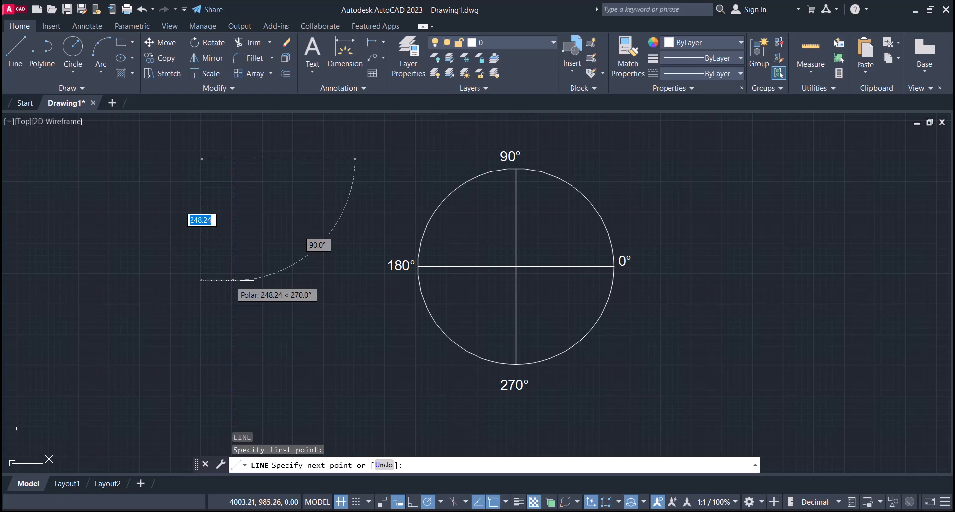
text(250)
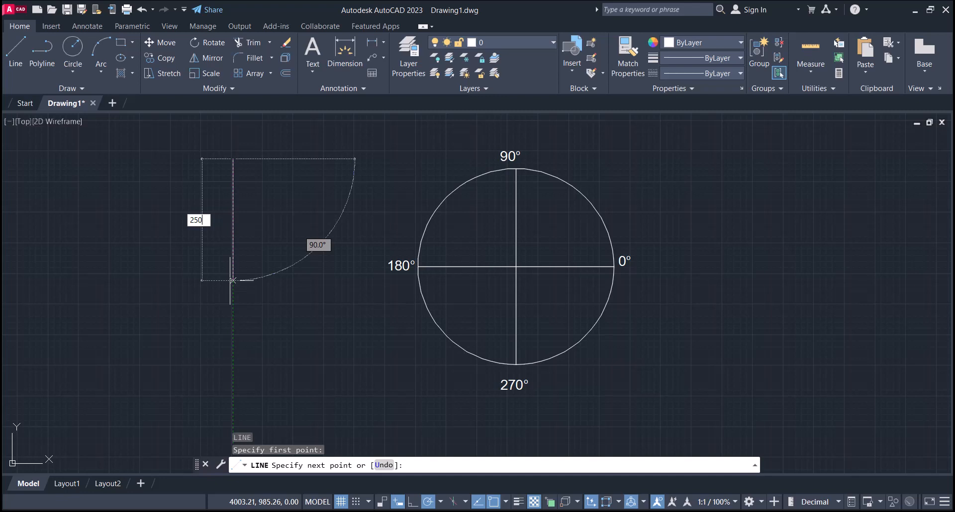
key(Tab)
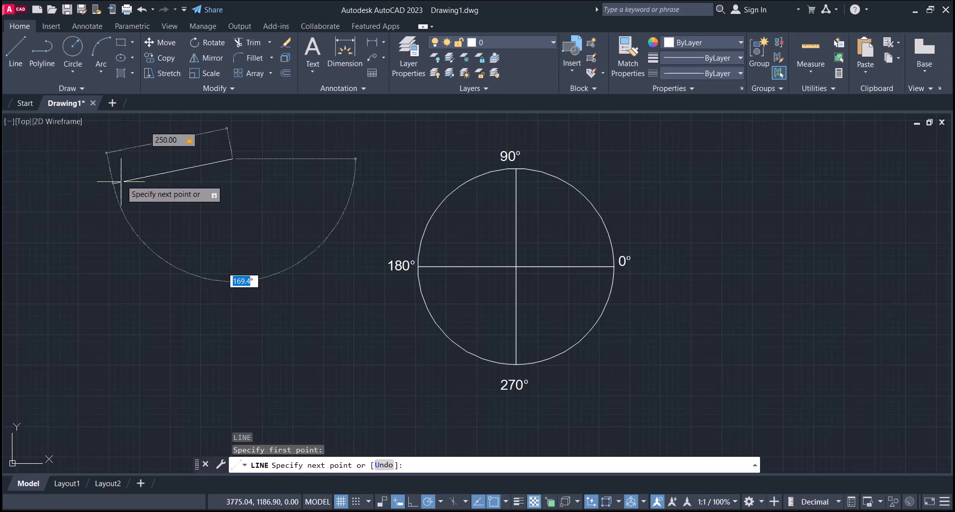
scroll(122, 171, down, 6)
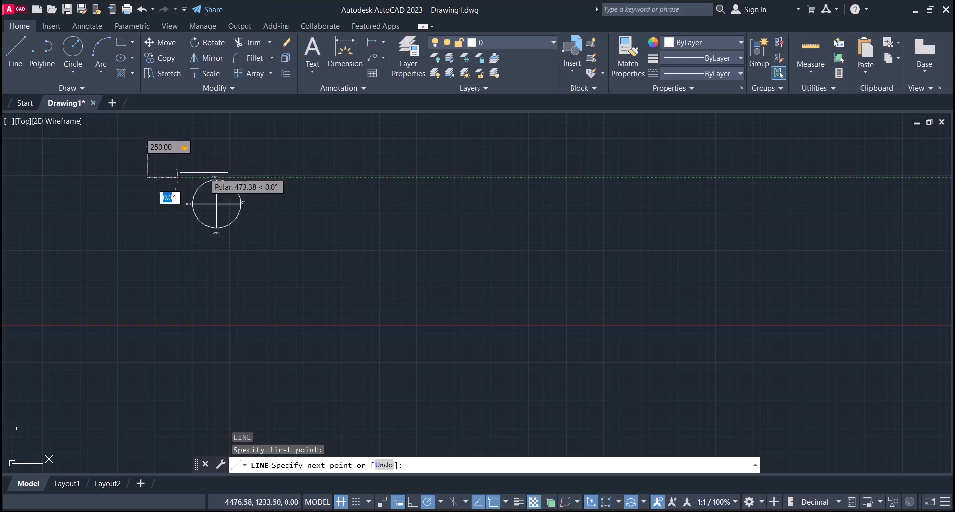
scroll(201, 184, up, 4)
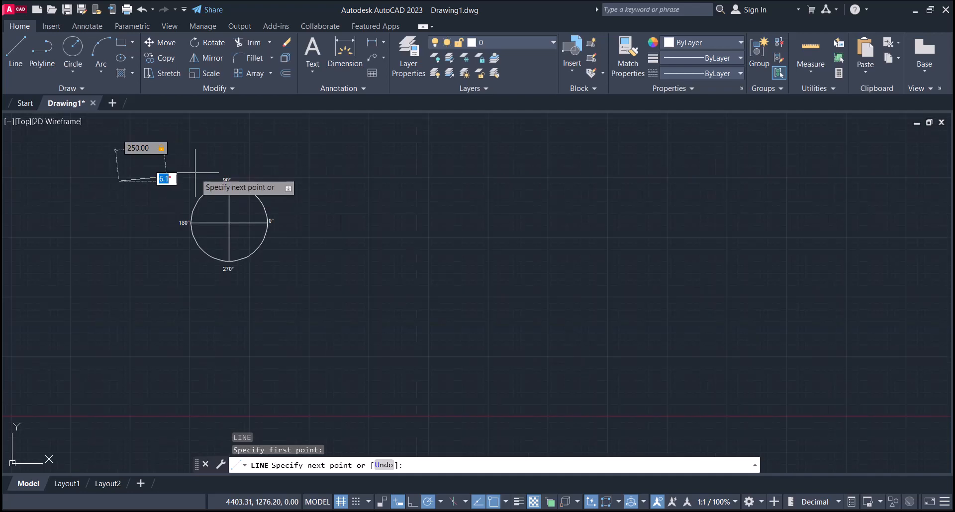
scroll(201, 188, down, 4)
scroll(201, 189, up, 2)
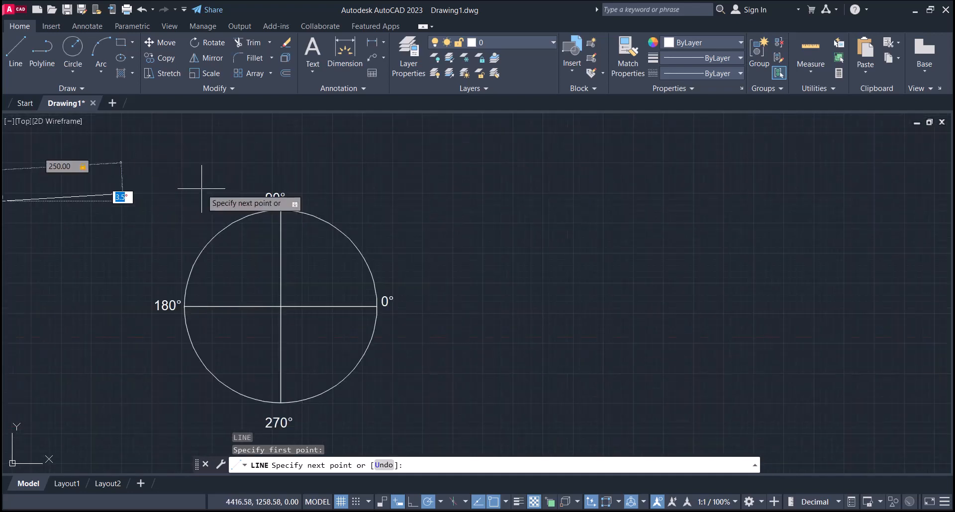
scroll(202, 192, down, 2)
scroll(202, 192, up, 4)
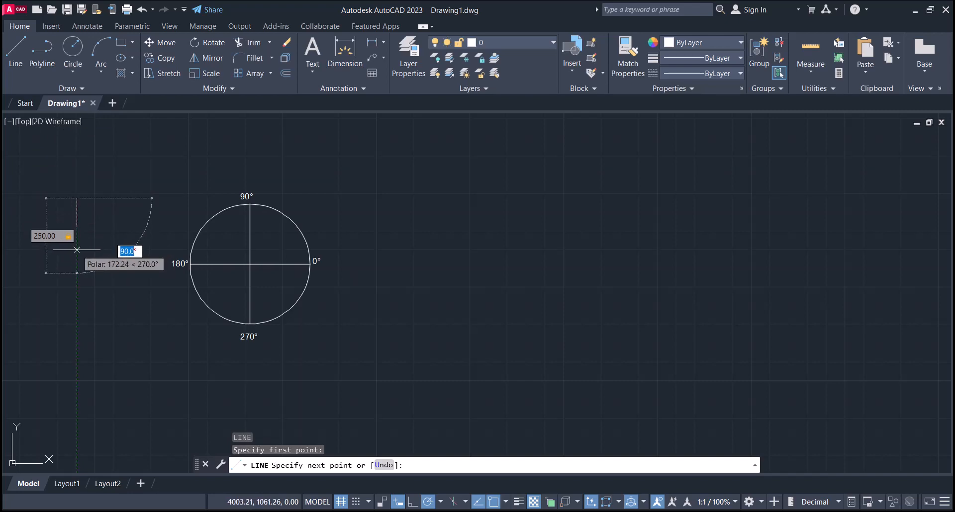
text(90)
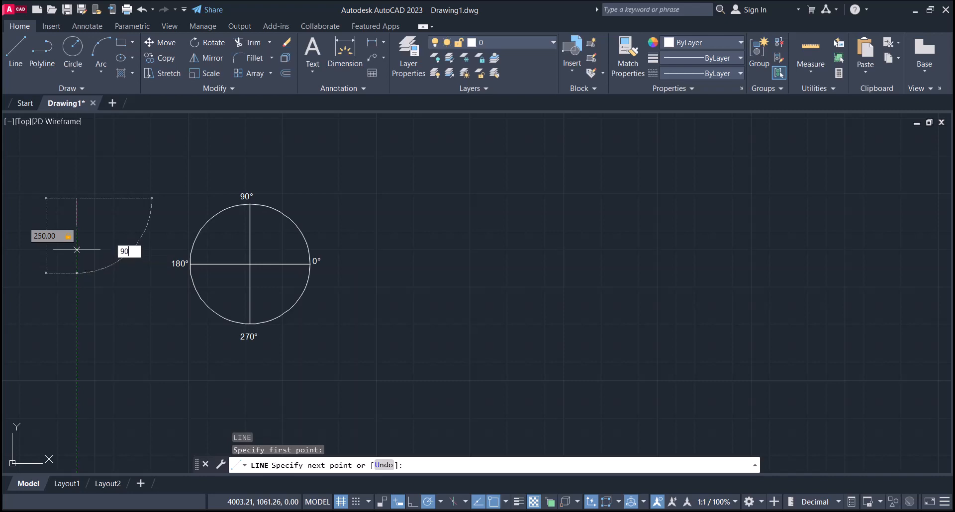
key(Return)
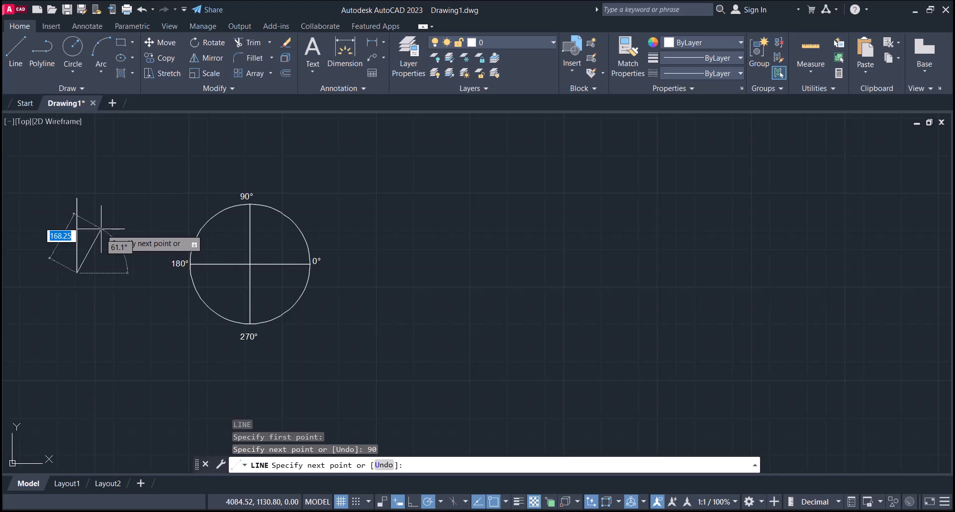
key(Escape)
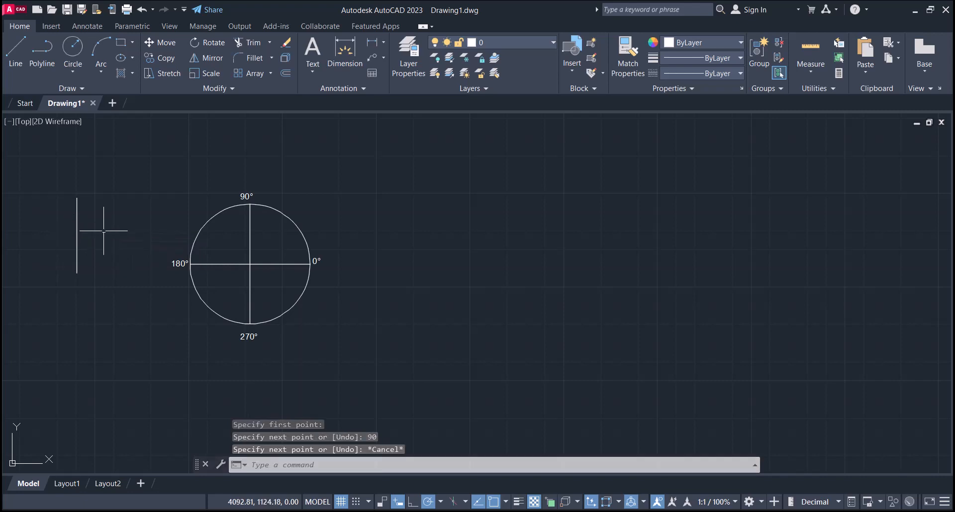
- Delete the vertical line beside the angle reference circle
scroll(112, 236, down, 4)
scroll(77, 214, up, 6)
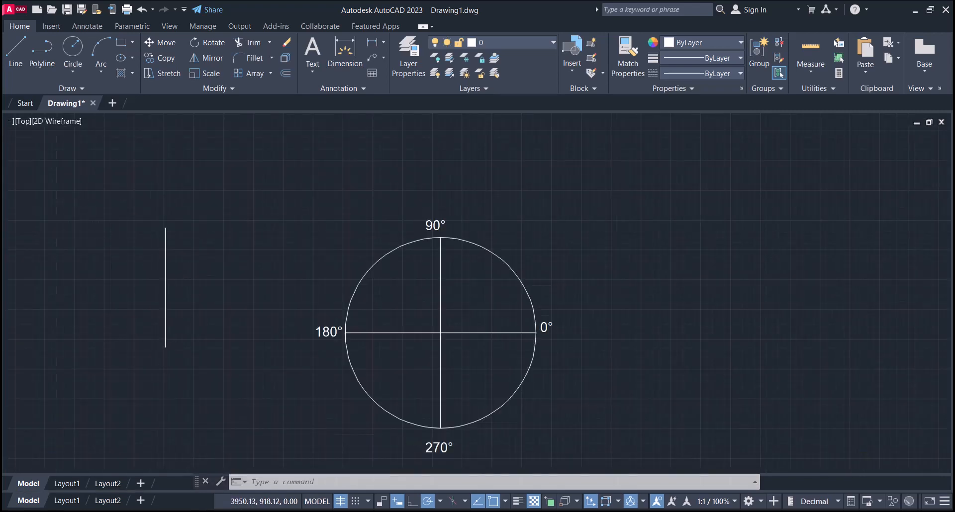
scroll(139, 358, up, 2)
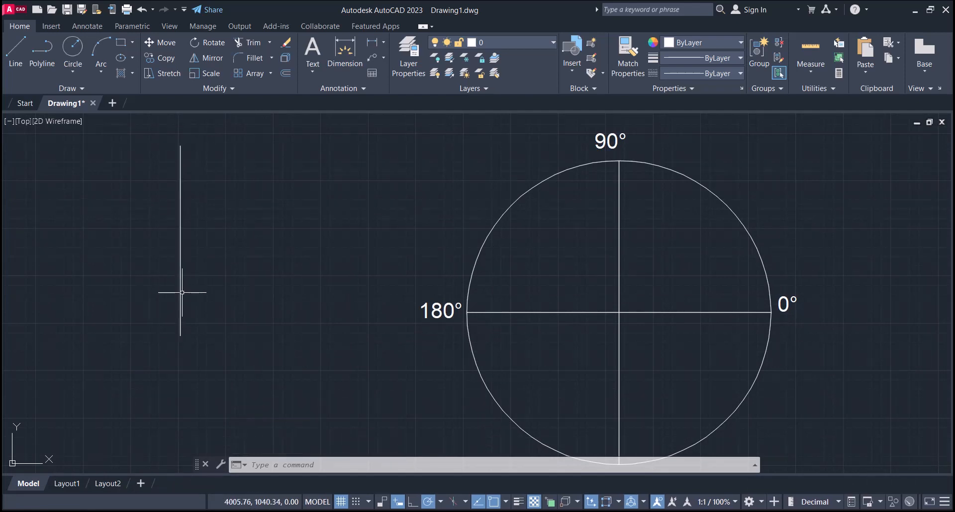
click(179, 288)
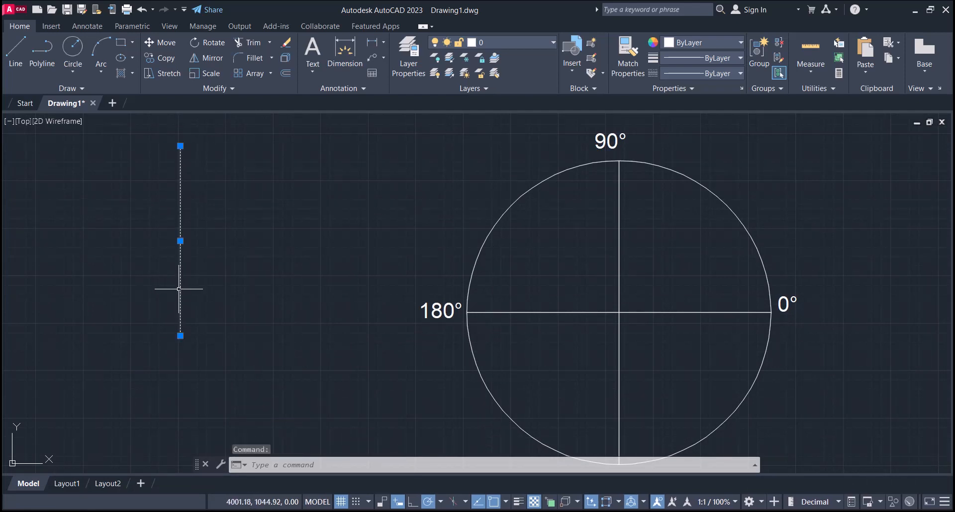
key(Delete)
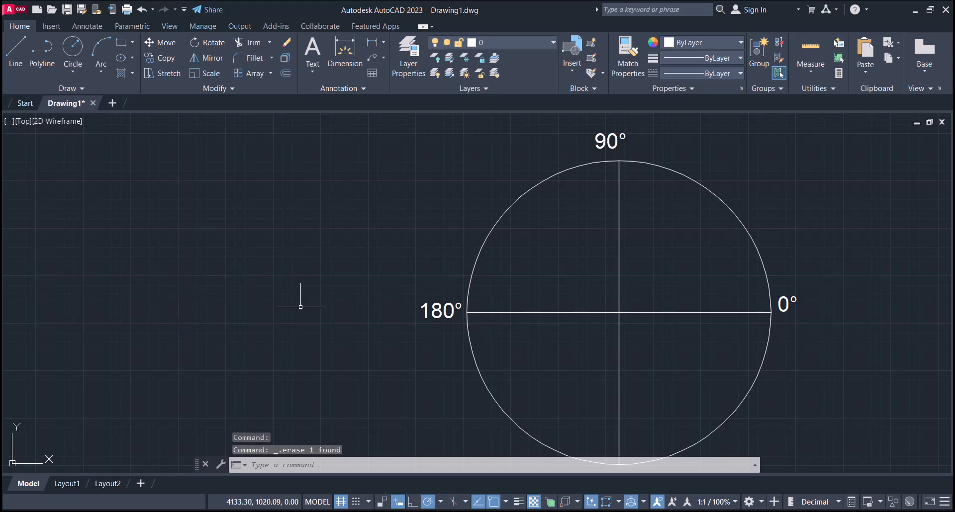
scroll(219, 275, down, 2)
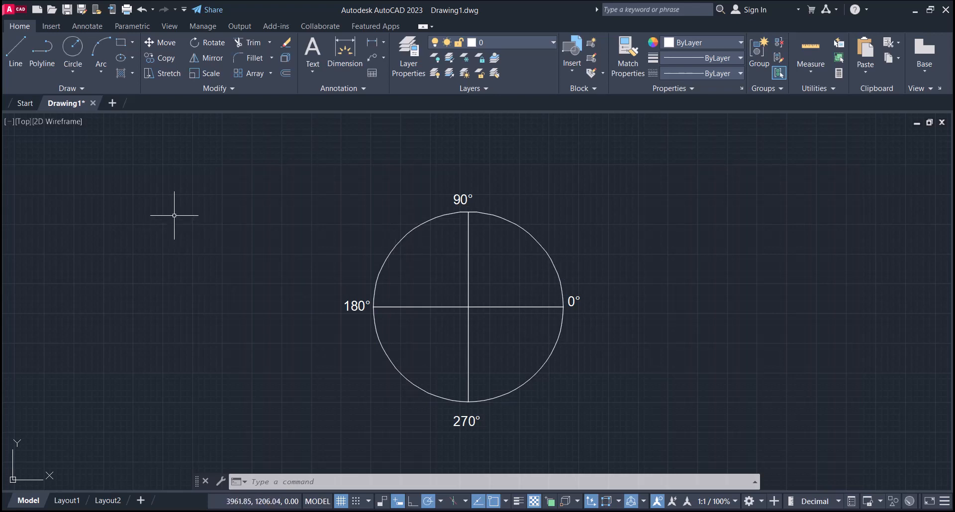
- Draw a single vertical line 300 mm long straight down, beside the angle reference circle on its 180° side
text(L)
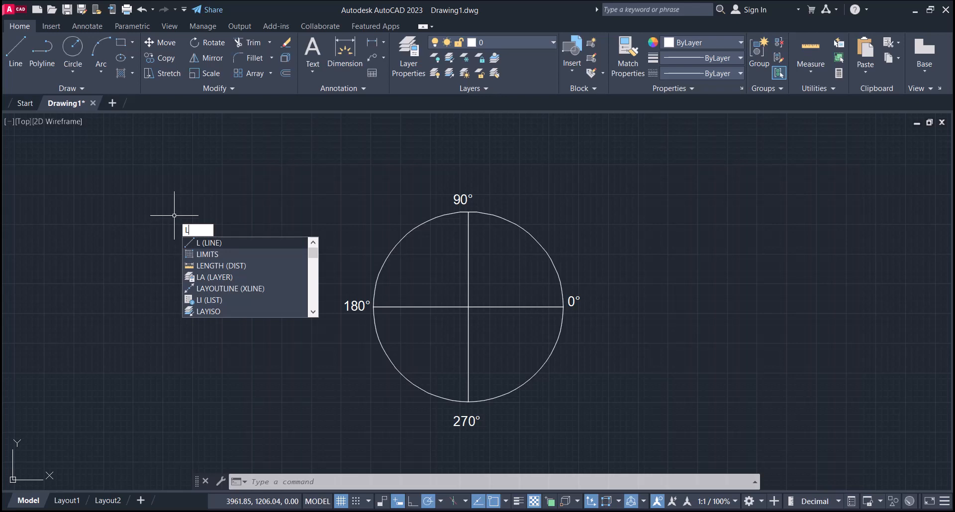
key(Escape)
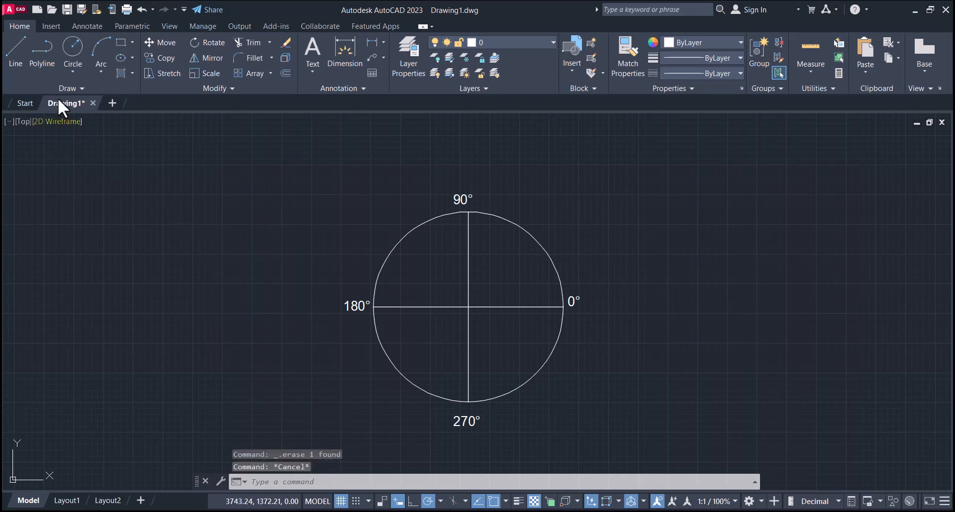
click(14, 40)
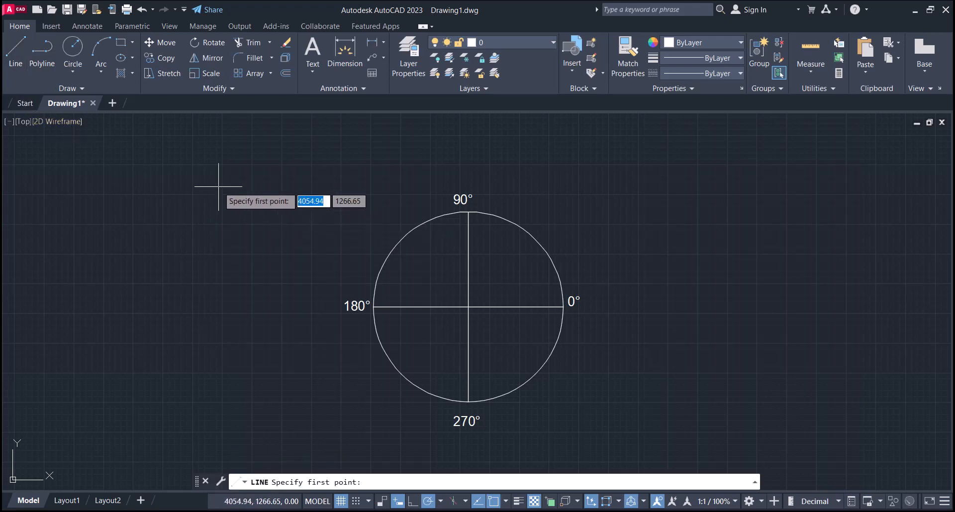
click(211, 207)
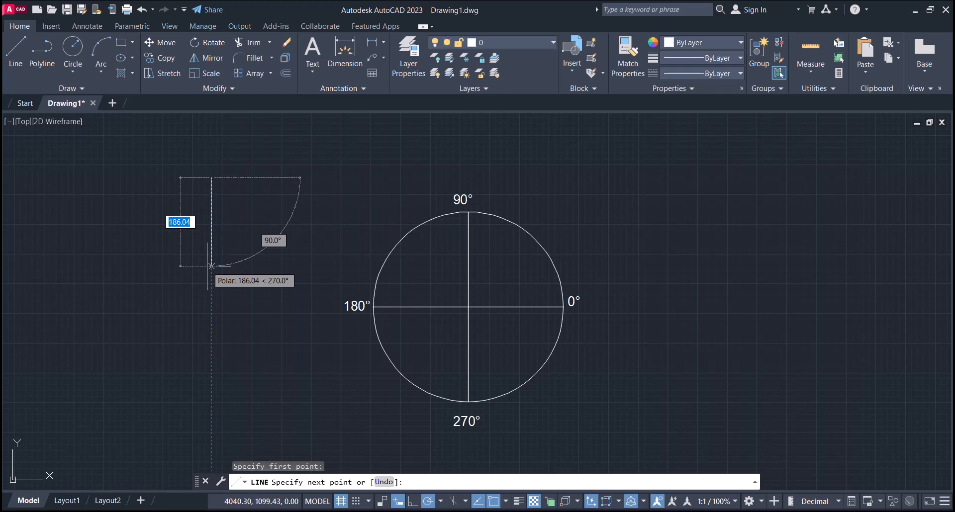
text(300)
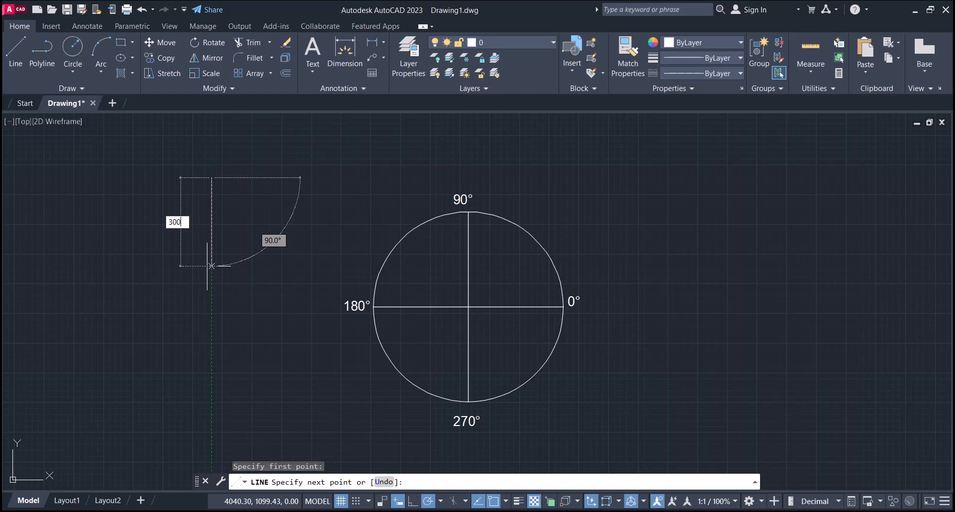
key(Return)
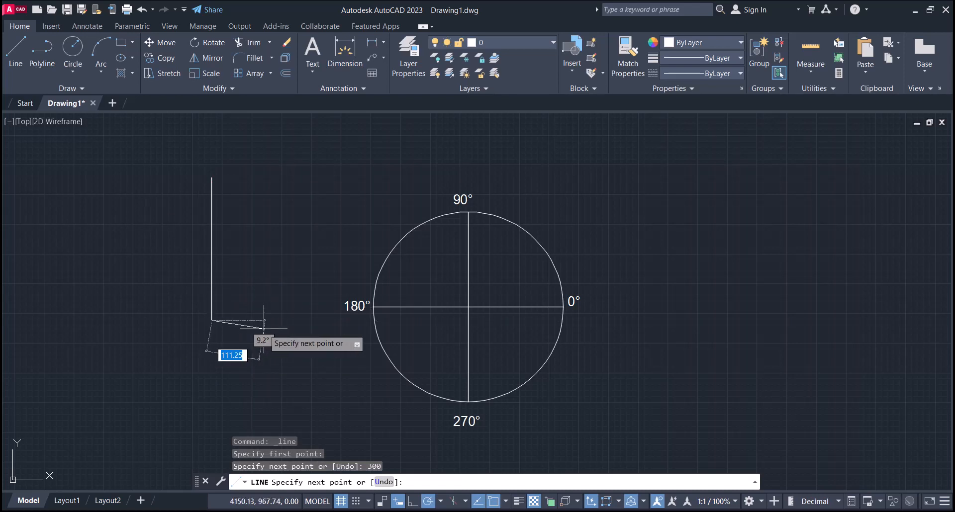
key(Return)
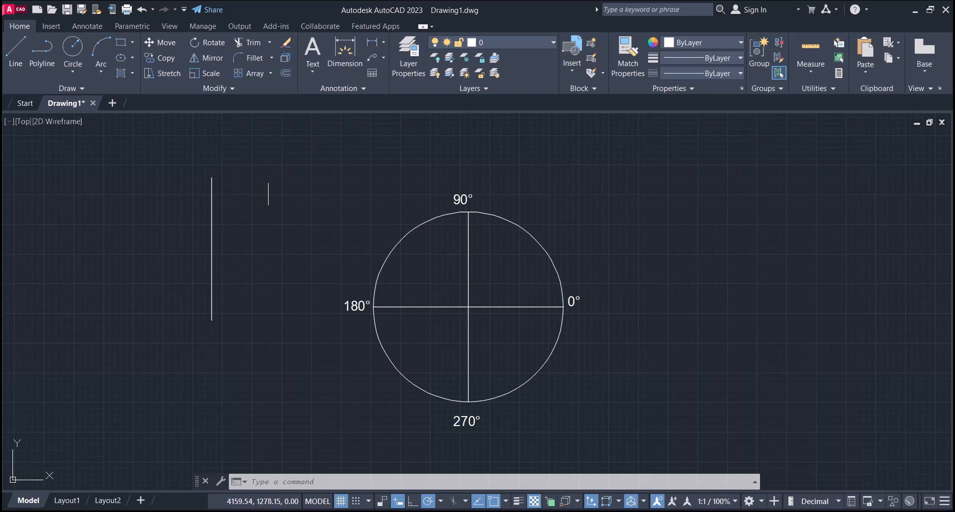
- Select the 300 mm vertical line with a crossing window and delete it
click(264, 166)
click(132, 328)
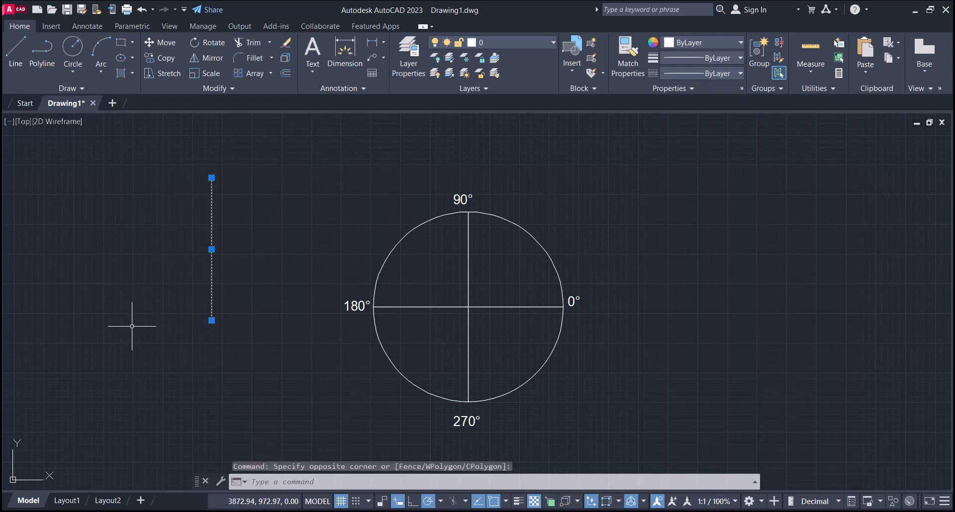
key(Escape)
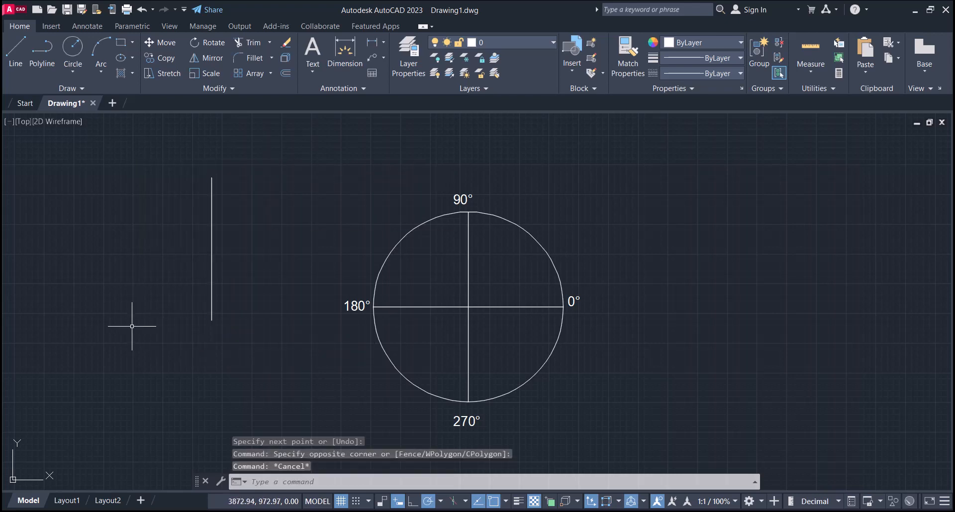
click(287, 148)
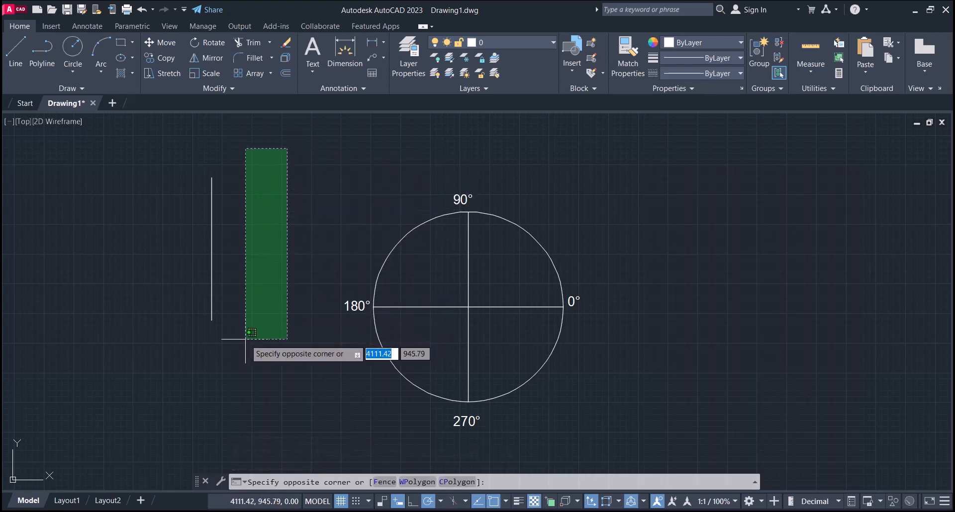
click(182, 331)
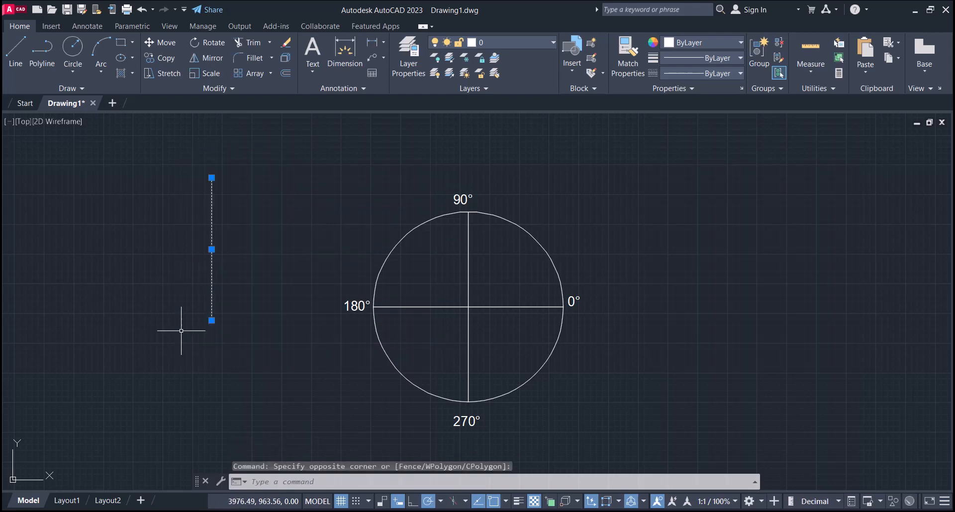
key(Delete)
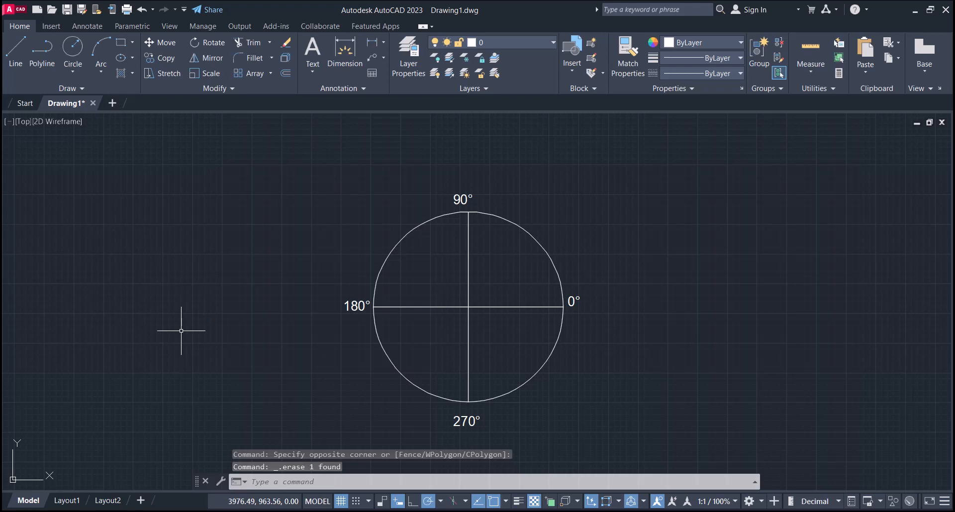
- Start a line beside the reference circle's 180° side, and switch Ortho mode on and back off while aiming its next point
text(l)
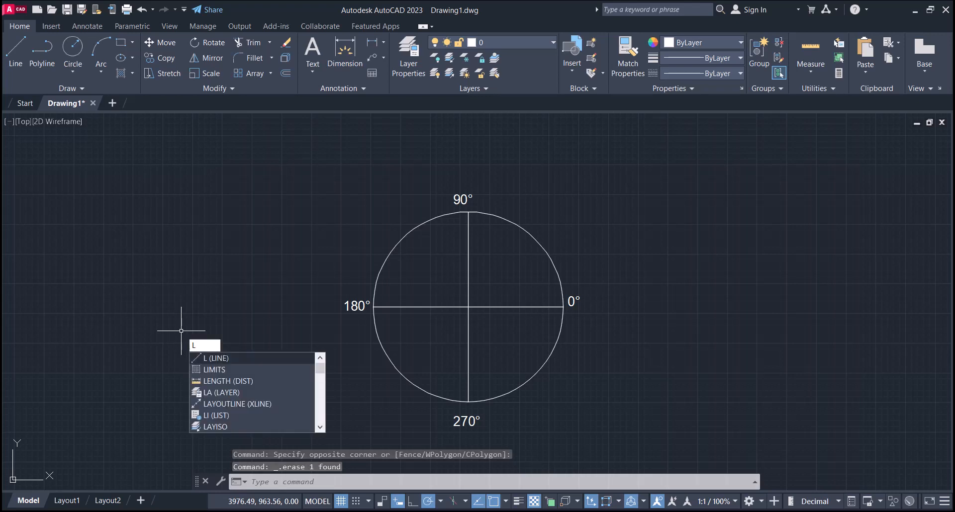
key(Return)
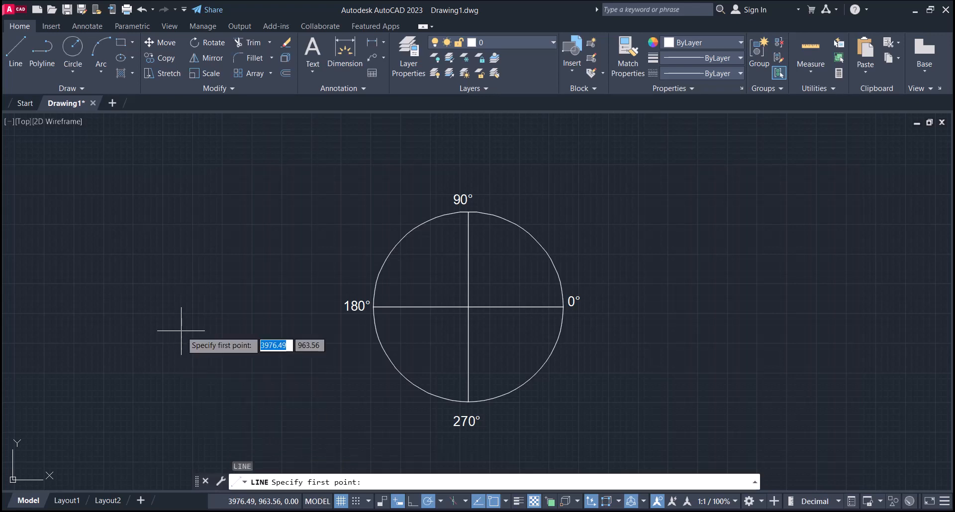
click(180, 190)
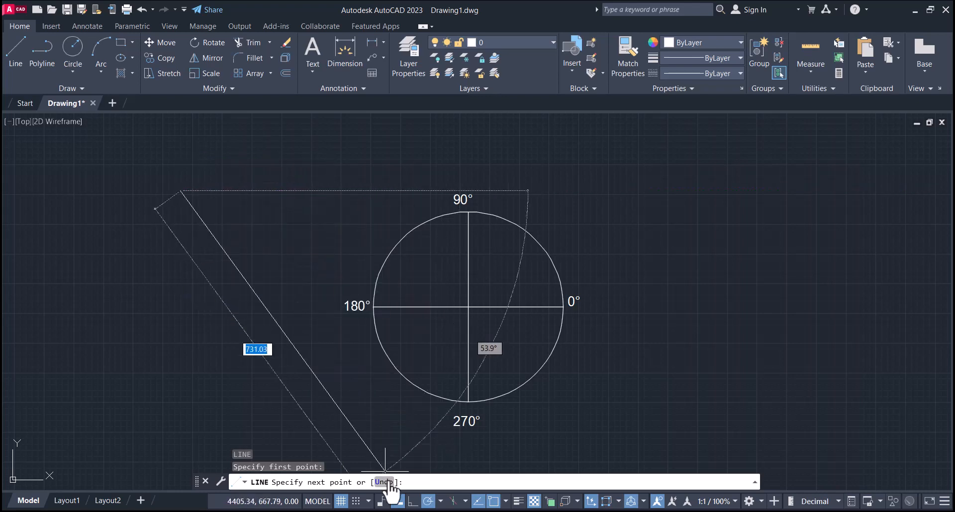
mouse_move(401, 511)
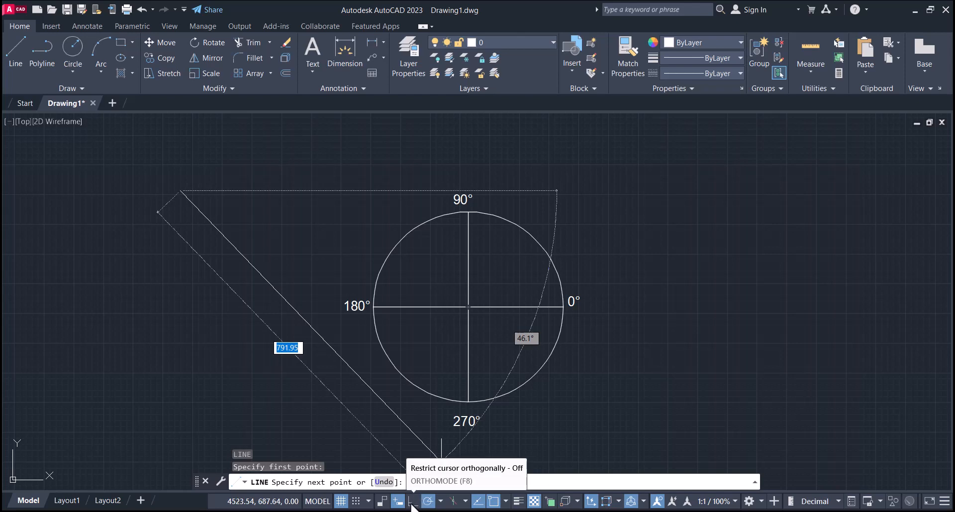
click(412, 503)
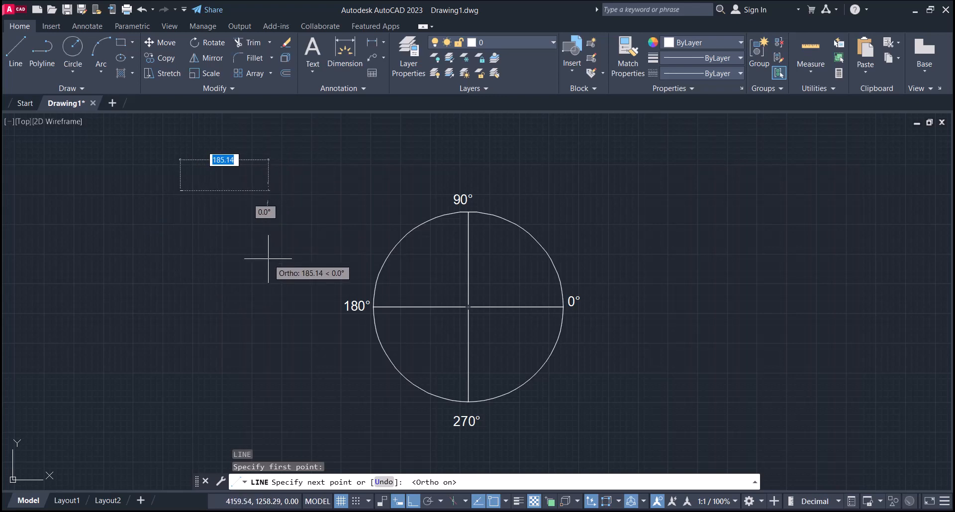
key(XF86AudioRaiseVolume)
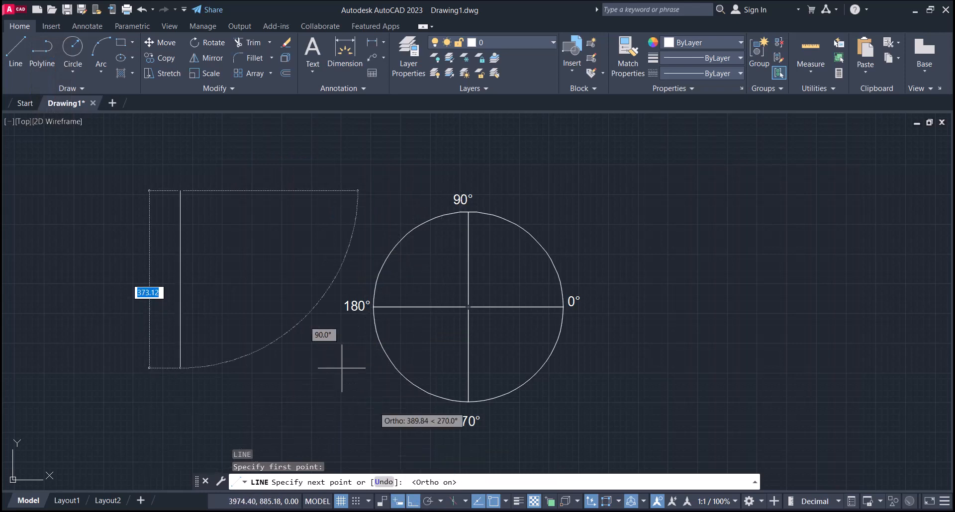
click(416, 503)
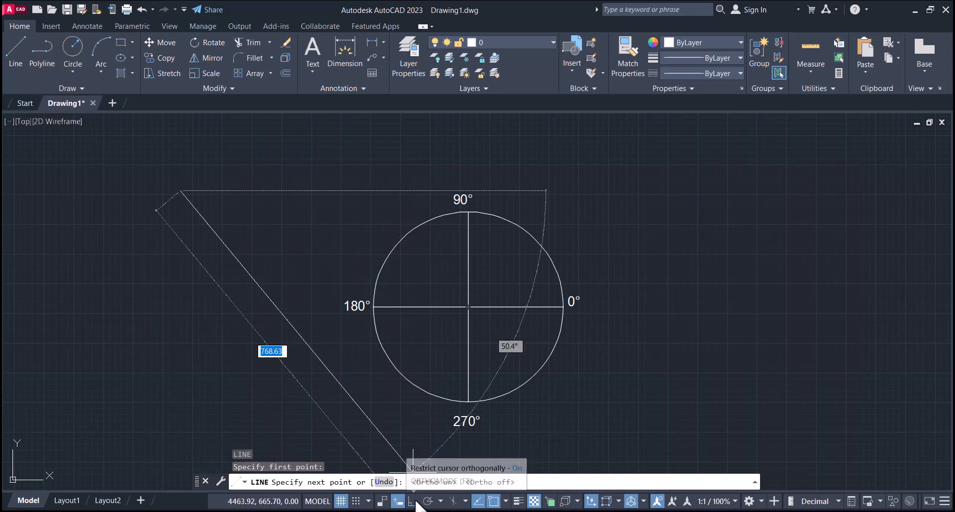